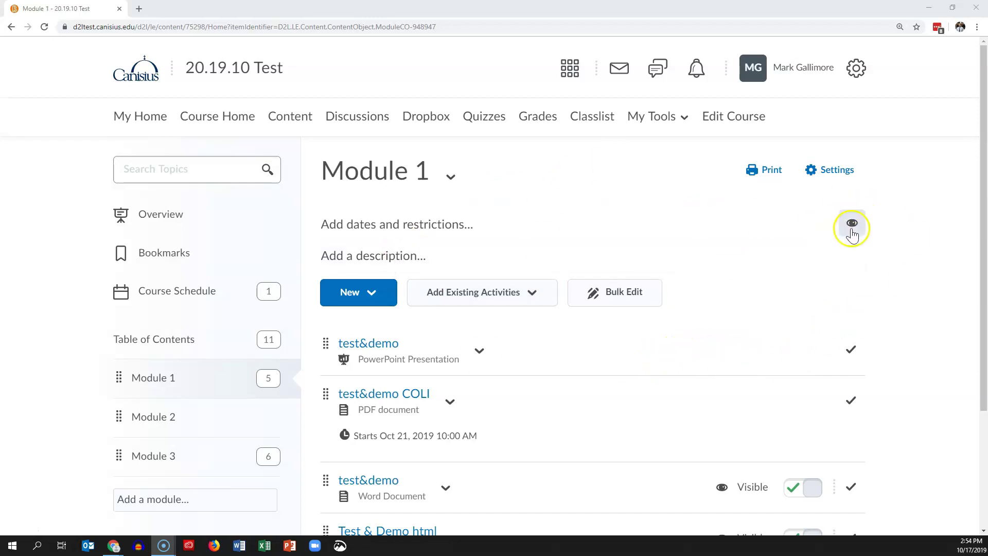
Set Module 1's visibility to Hidden and check its entry in the table of contents
left_click(851, 227)
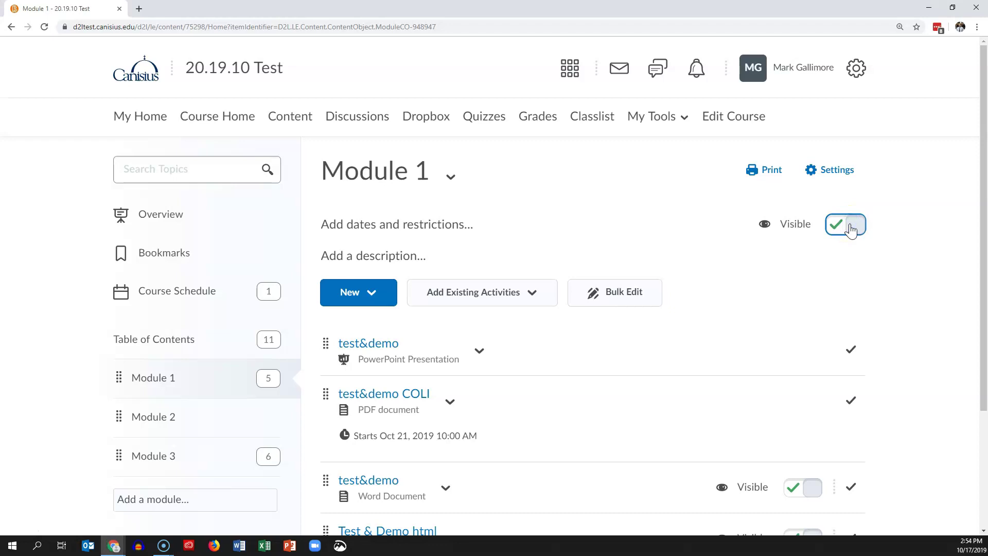
left_click(851, 229)
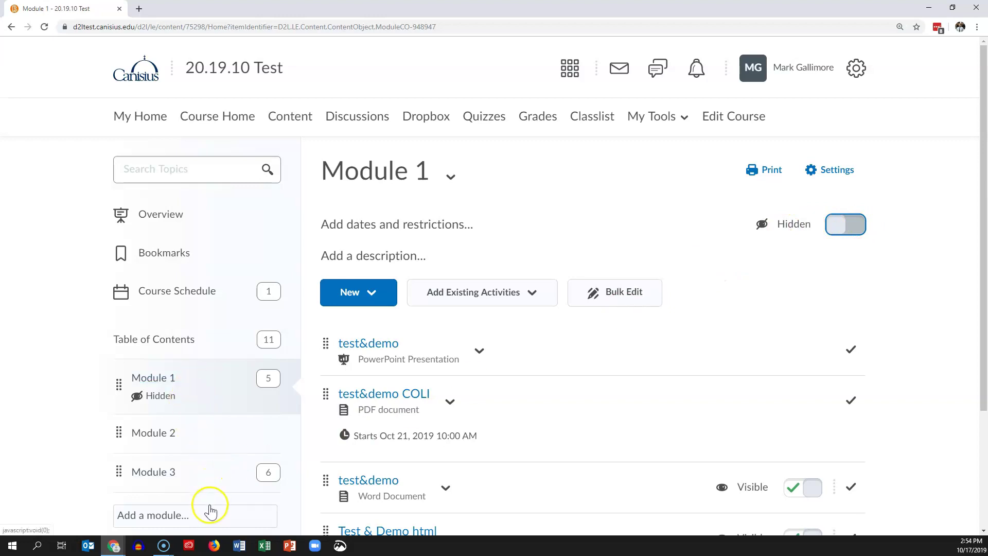
scroll(219, 413, "down", 2)
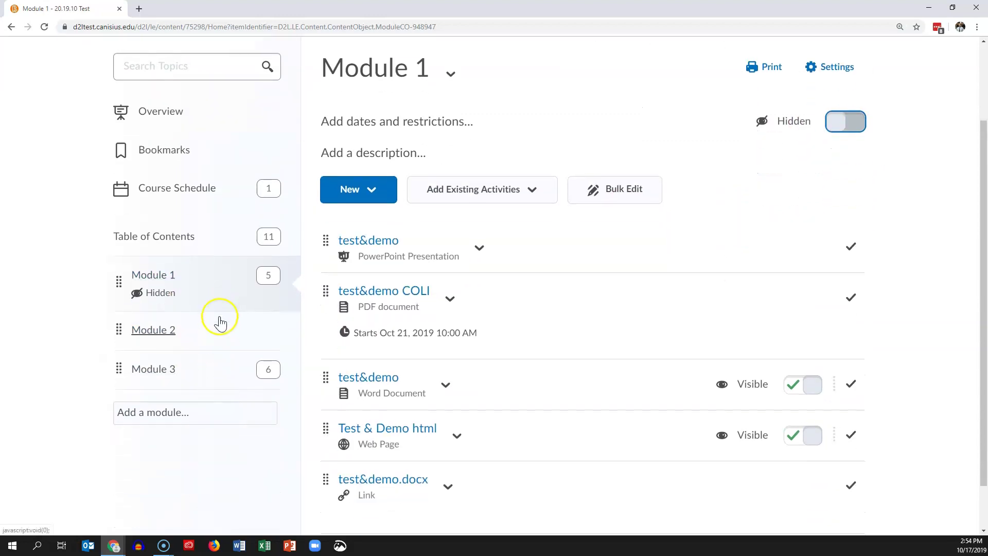
scroll(220, 320, "up", 2)
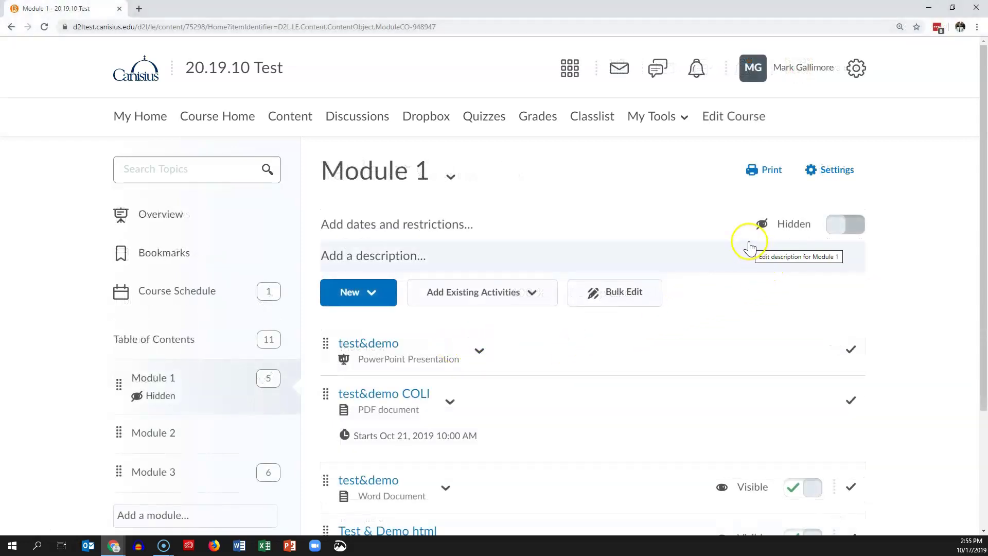
Make Module 1 visible again and check it in the student's view
left_click(841, 230)
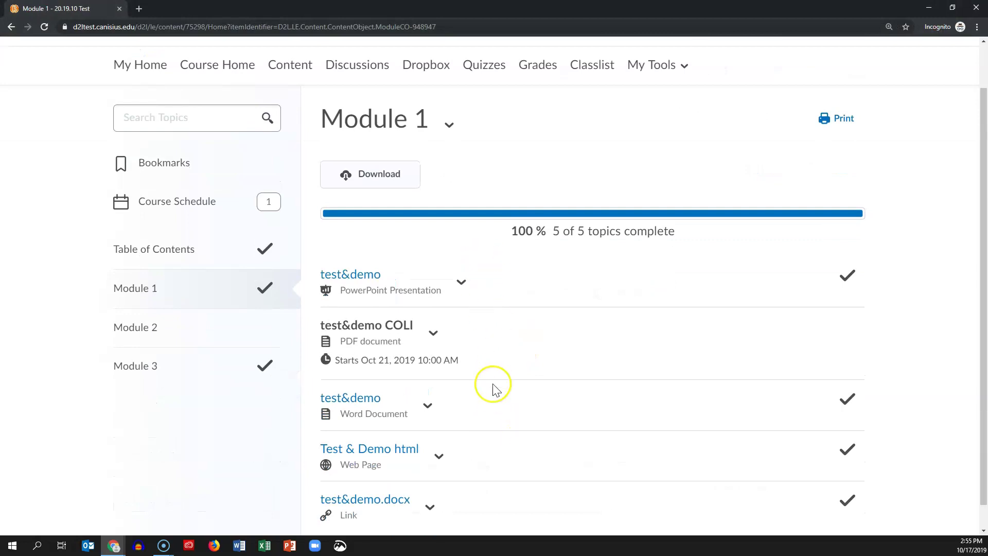
scroll(492, 379, "up", 1)
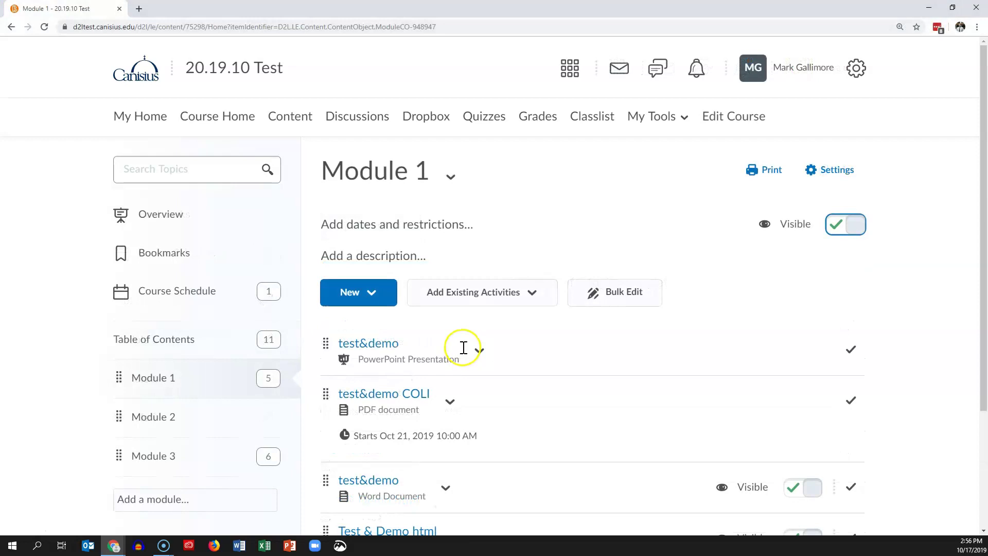
Open the test&demo PowerPoint presentation in Module 1 and set it to Hidden in its activity details
left_click(367, 351)
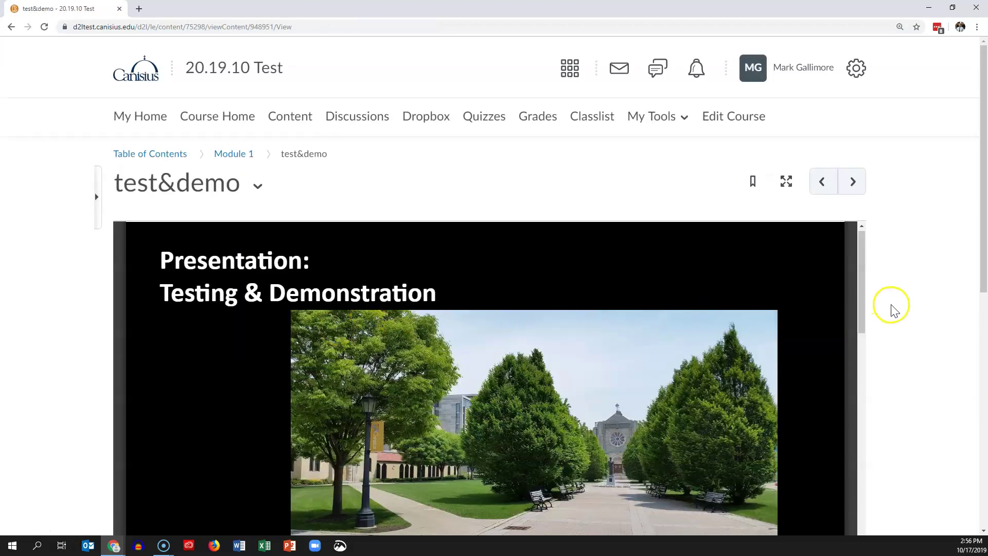
scroll(890, 309, "down", 7)
scroll(906, 334, "down", 2)
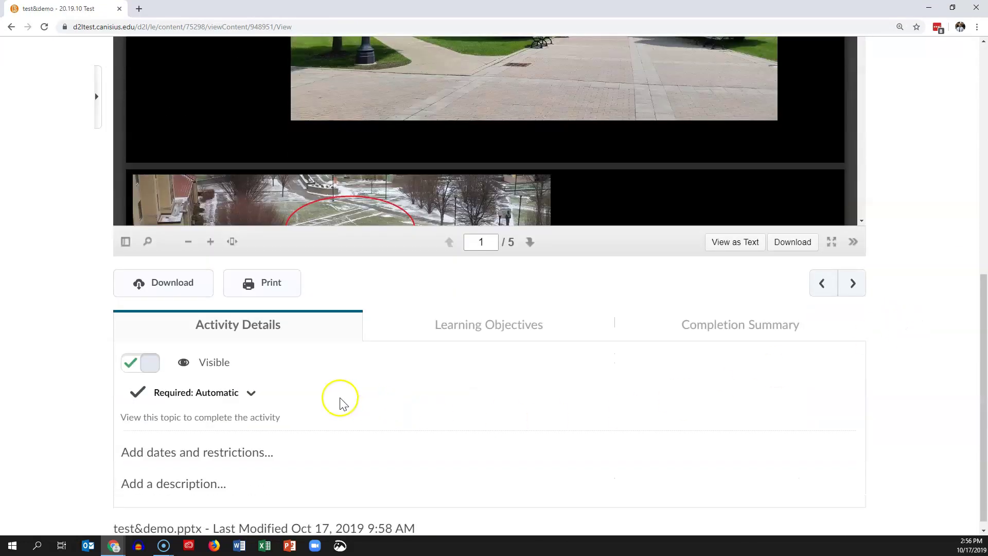
left_click(145, 367)
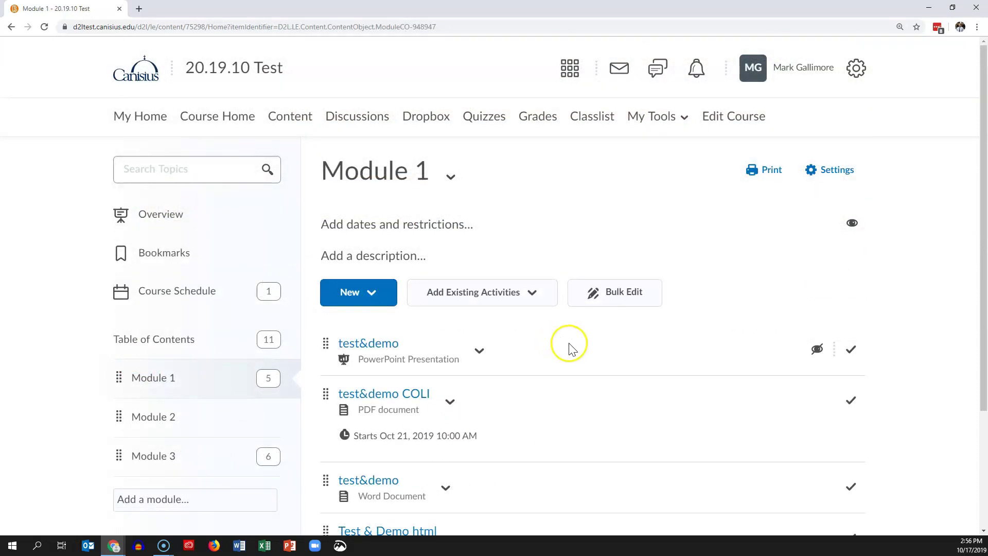
Start bulk editing Module 1 and make the test&demo PowerPoint presentation visible
scroll(638, 411, "down", 2)
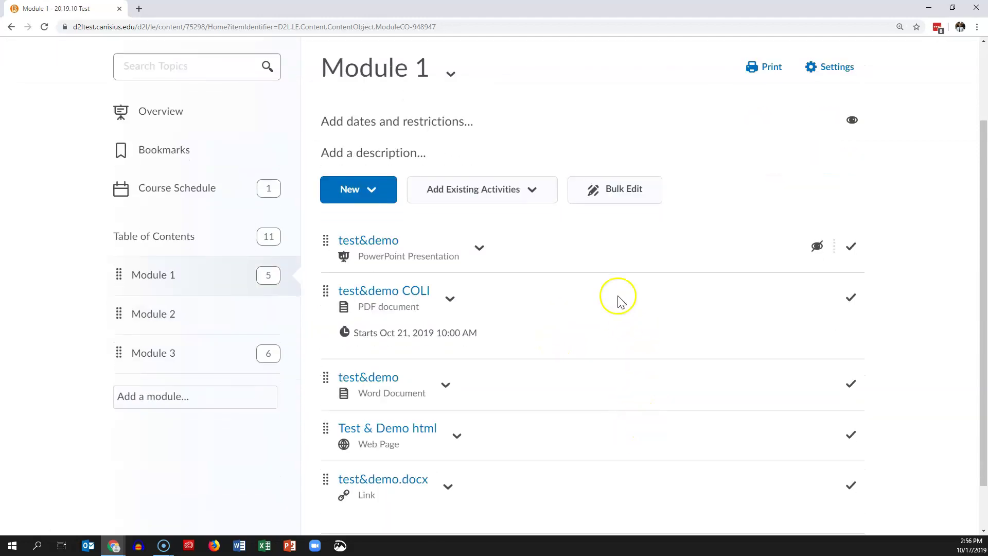
scroll(597, 443, "up", 2)
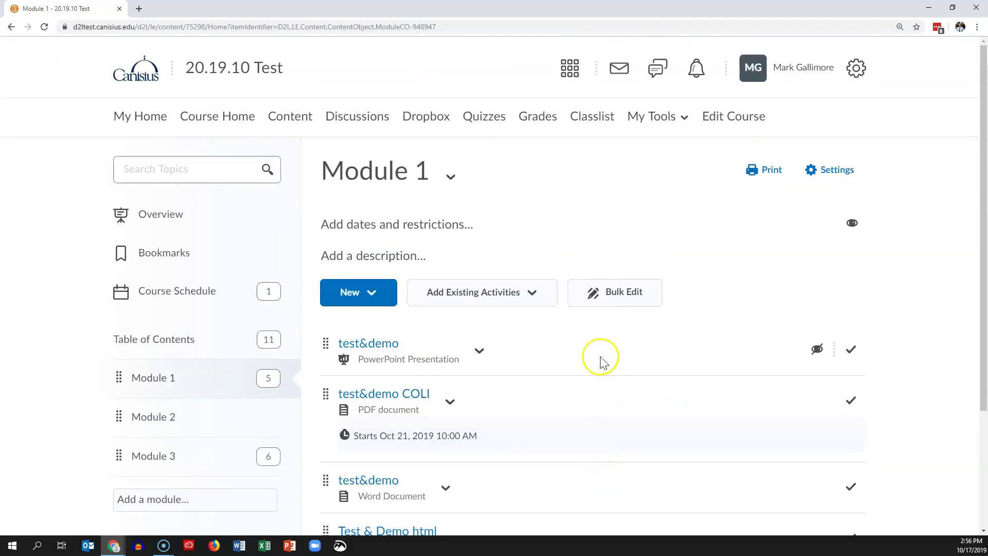
left_click(624, 293)
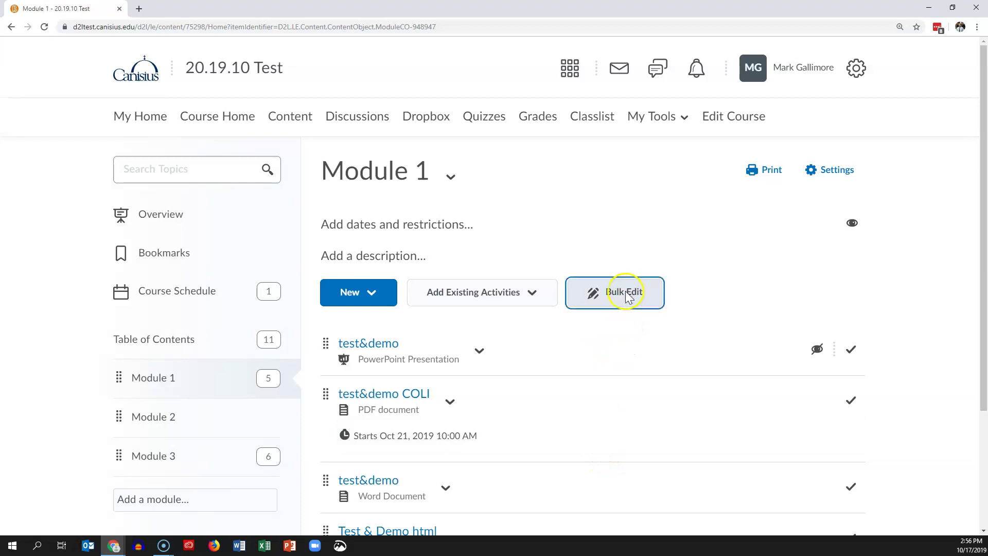
scroll(645, 369, "down", 2)
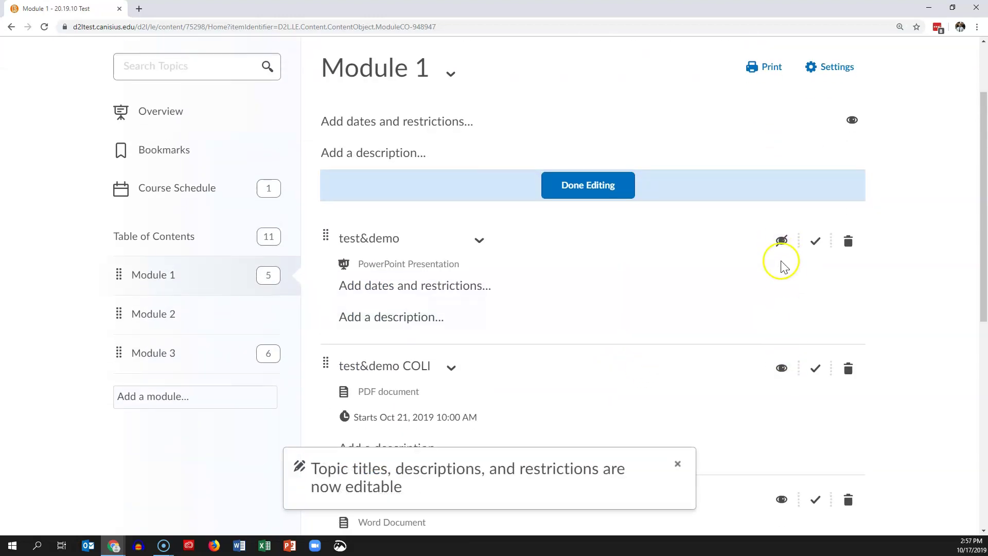
left_click(780, 246)
left_click(780, 246)
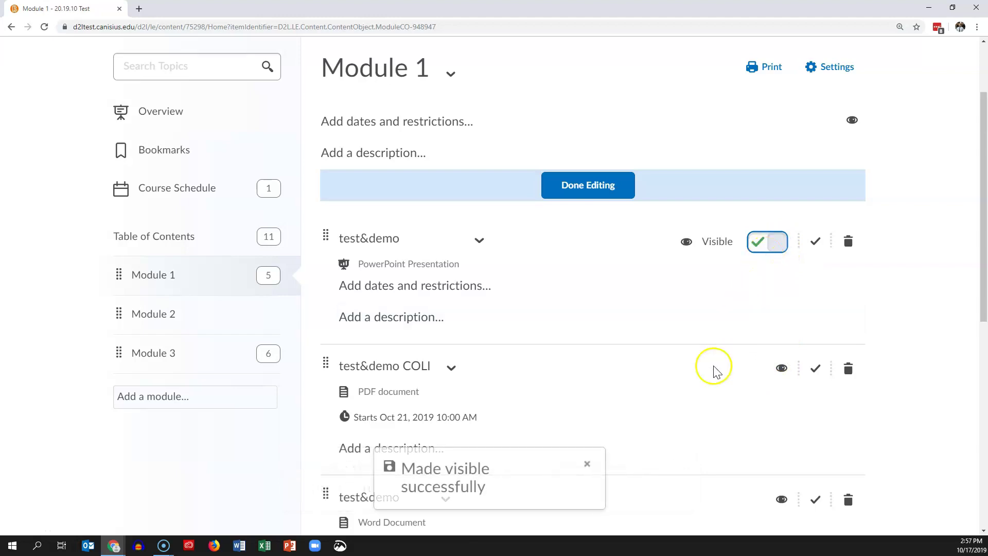
Set the test&demo Word document in Module 1 to Hidden
scroll(712, 368, "down", 2)
left_click(780, 397)
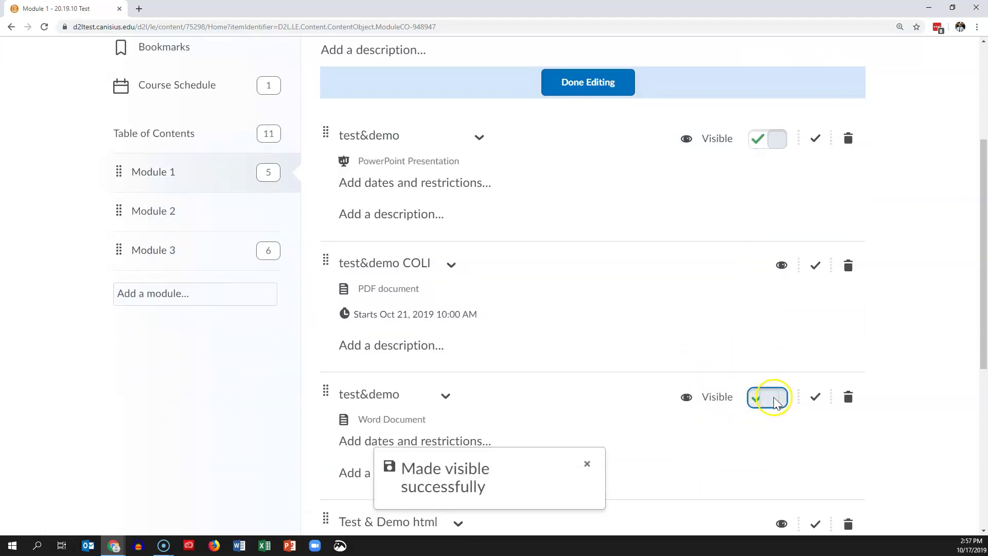
left_click(774, 400)
Set the Test & Demo html web page to Hidden and finish bulk editing Module 1
scroll(737, 446, "down", 1)
scroll(736, 445, "down", 2)
left_click(780, 368)
left_click(769, 371)
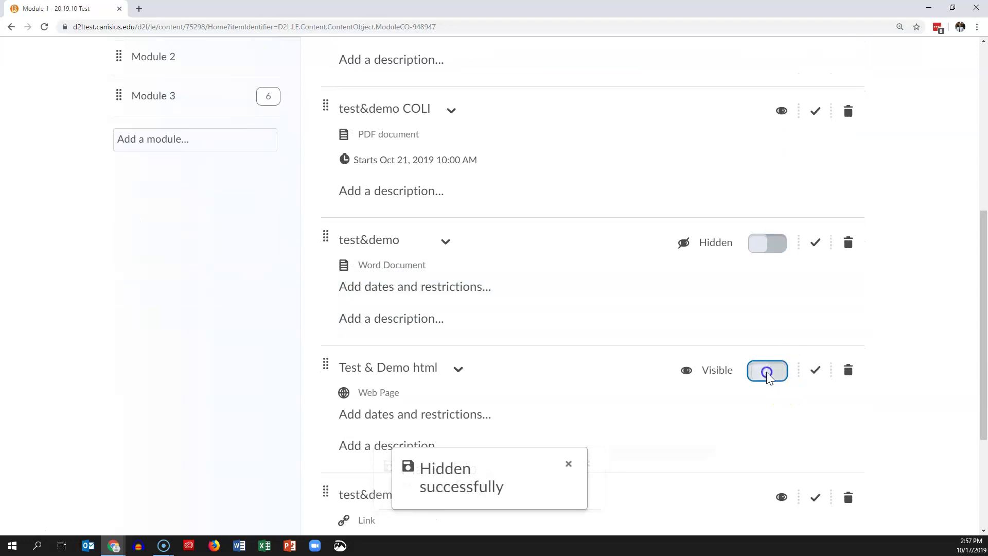
scroll(656, 397, "down", 2)
scroll(657, 399, "up", 6)
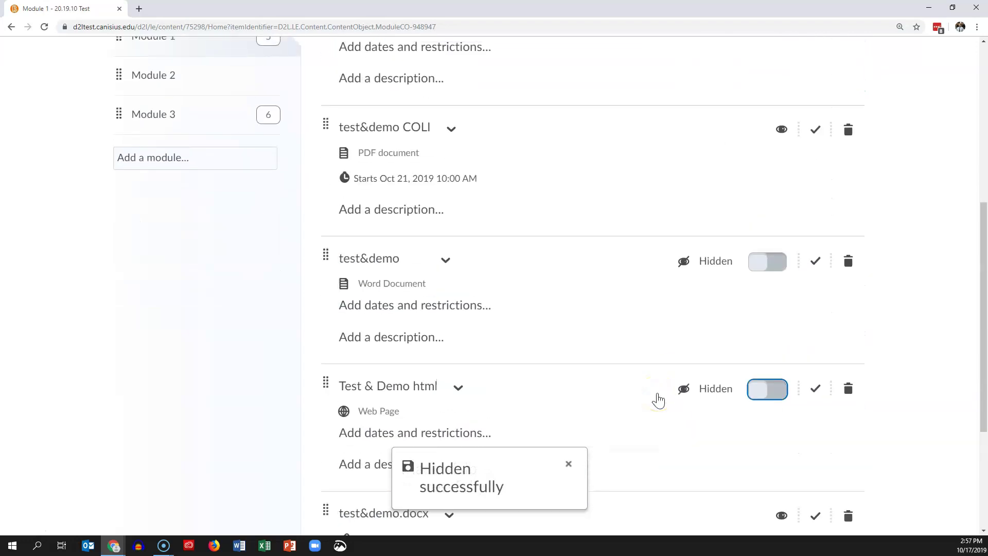
scroll(660, 400, "up", 3)
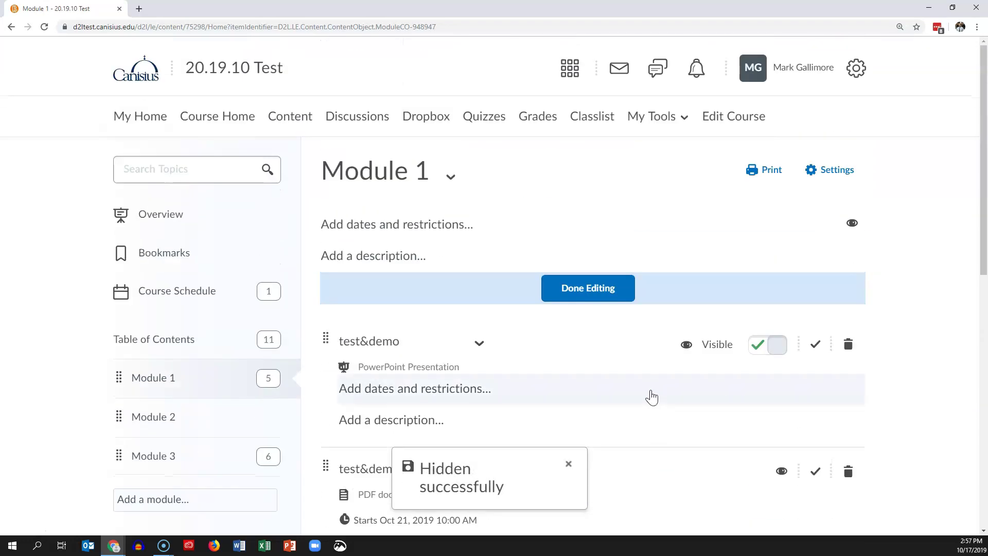
left_click(592, 290)
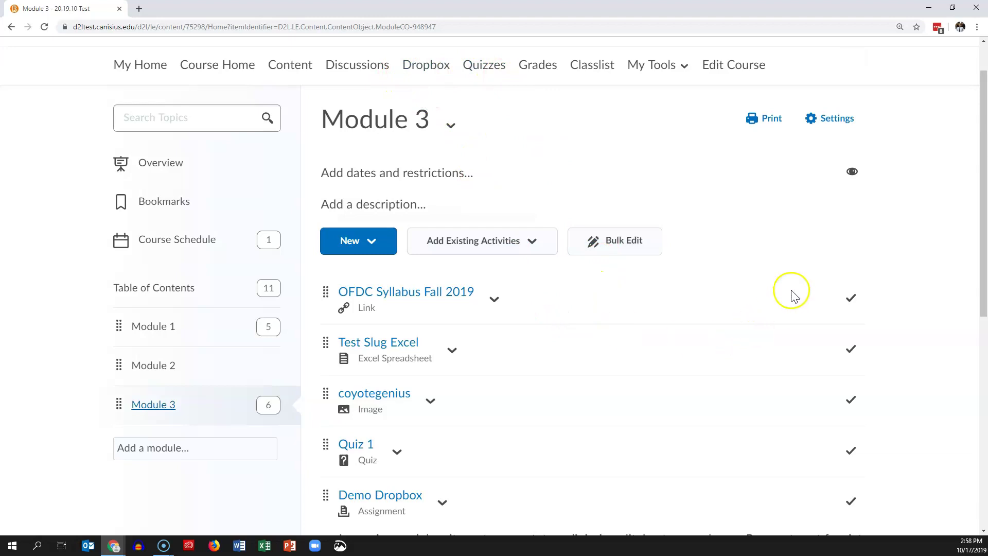
Set the whole of Module 3 to Hidden
mouse_move(849, 175)
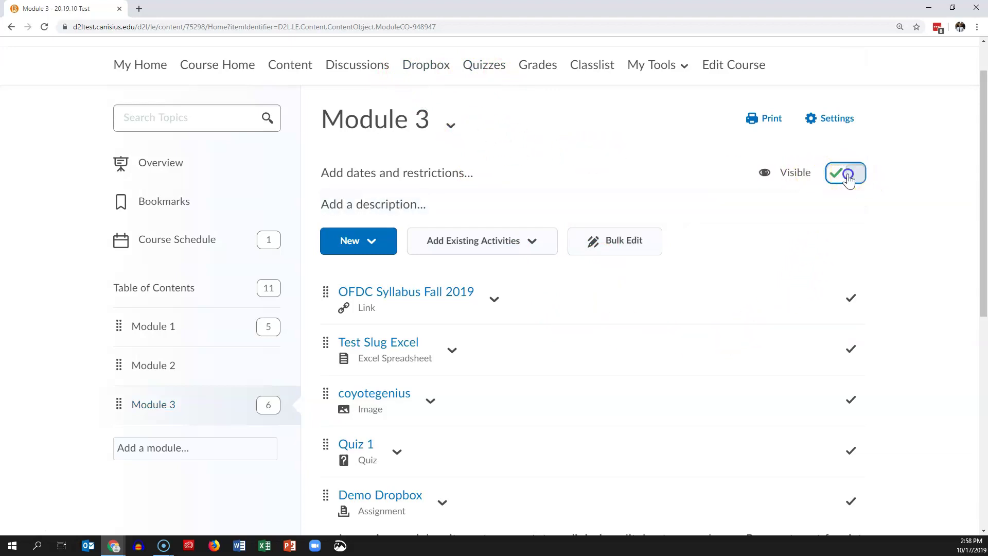
left_click(848, 177)
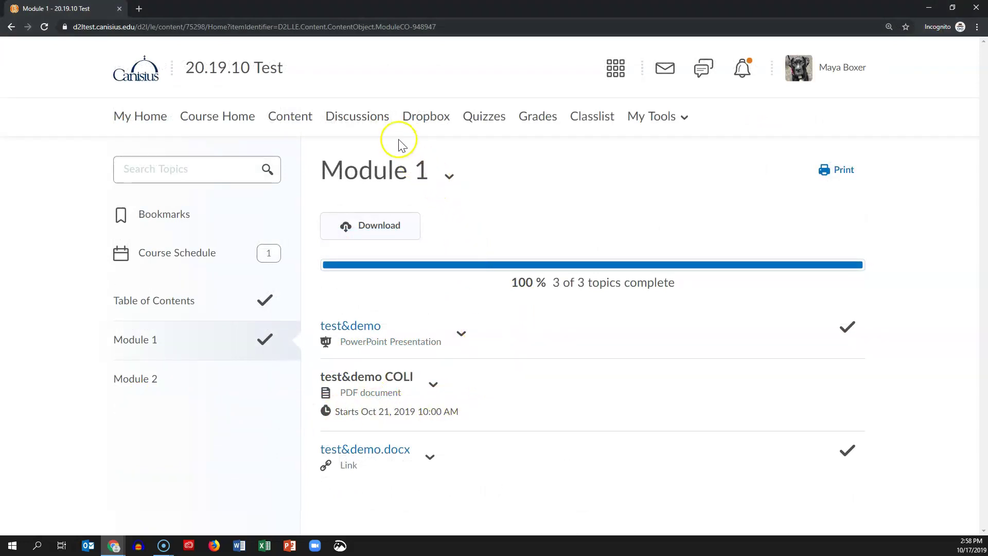
Open the course's Discussions list in the student's view and check whether Demo Discussion 1 is still accessible
left_click(369, 119)
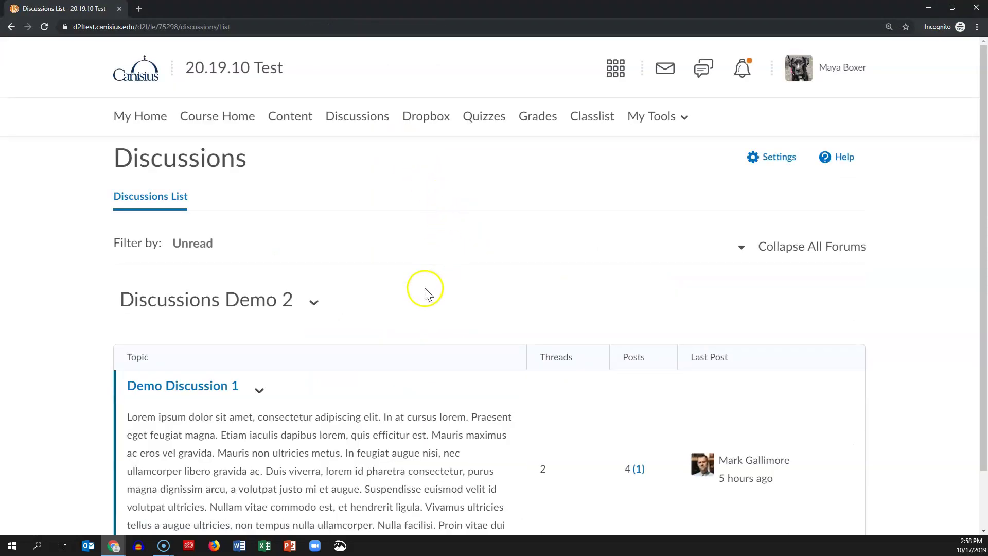
scroll(421, 289, "down", 1)
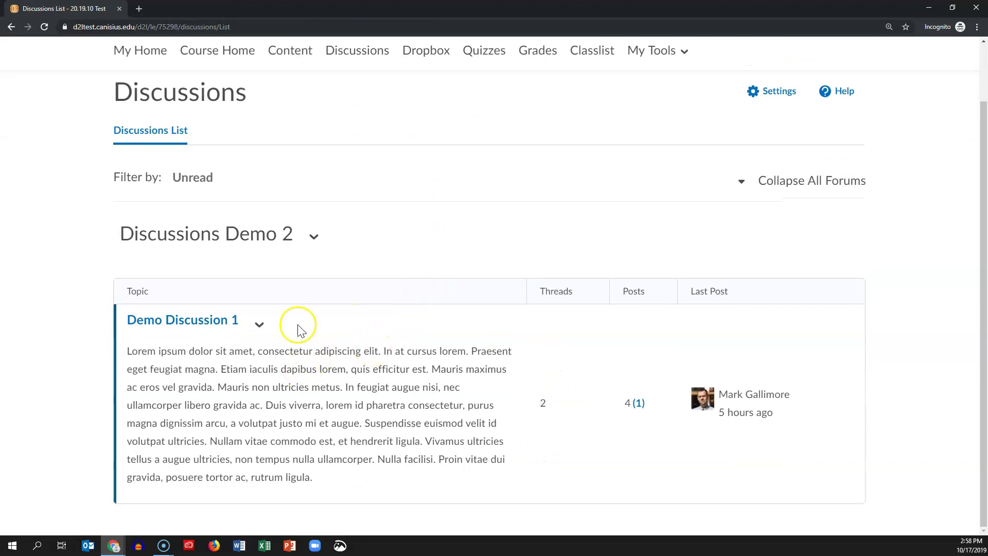
scroll(496, 413, "up", 1)
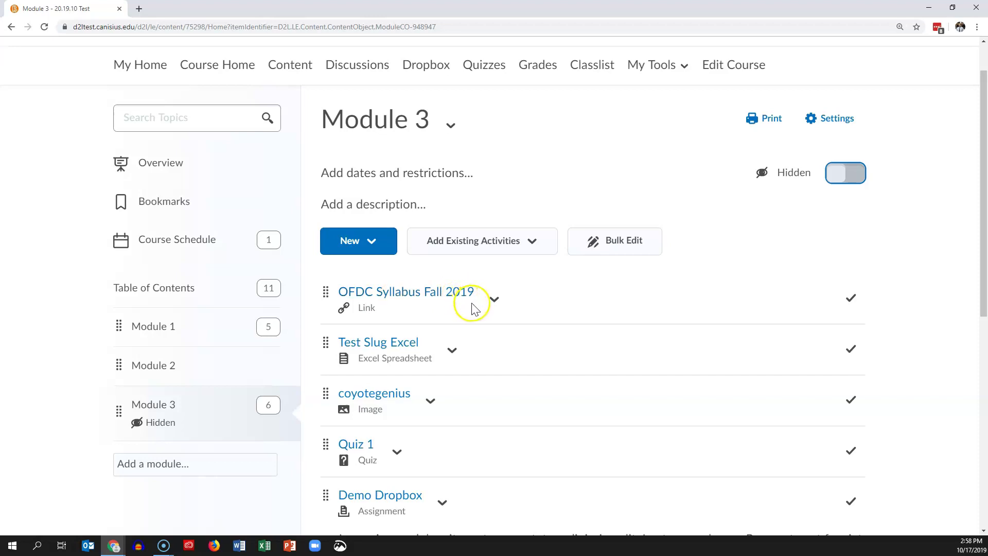
Make Module 3 visible again in the instructor's view
scroll(464, 242, "up", 1)
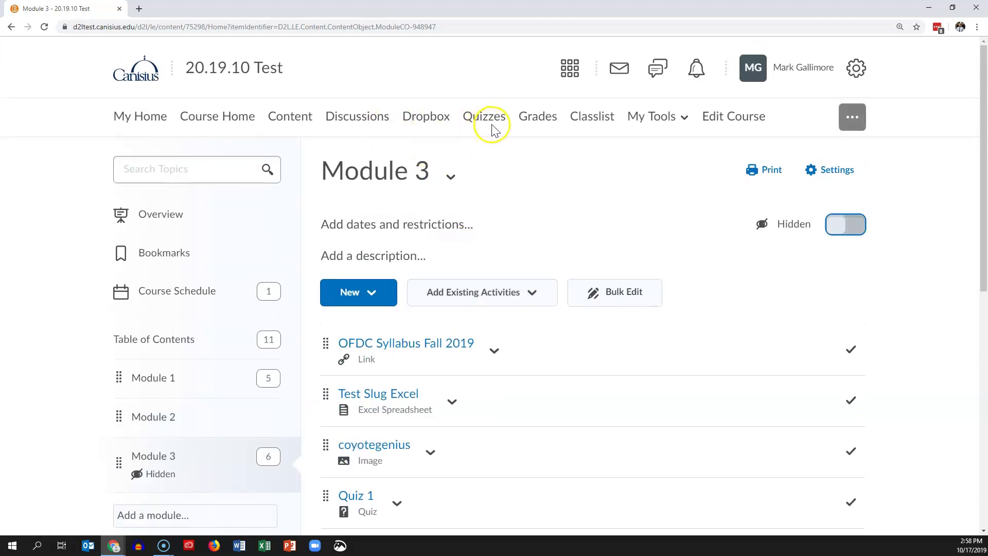
key("space")
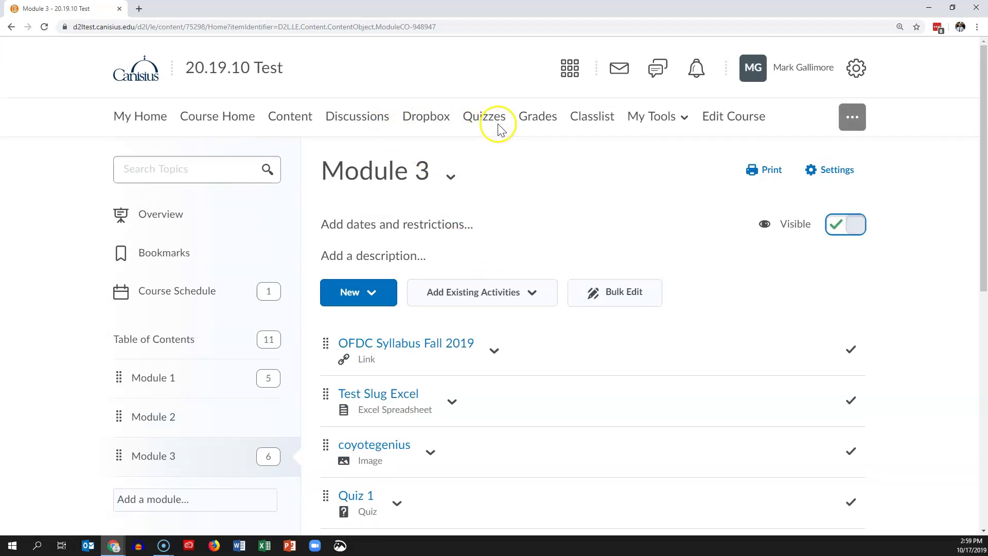
Start bulk editing Module 3 and set the Demo Dropbox assignment to Hidden
scroll(514, 238, "down", 6)
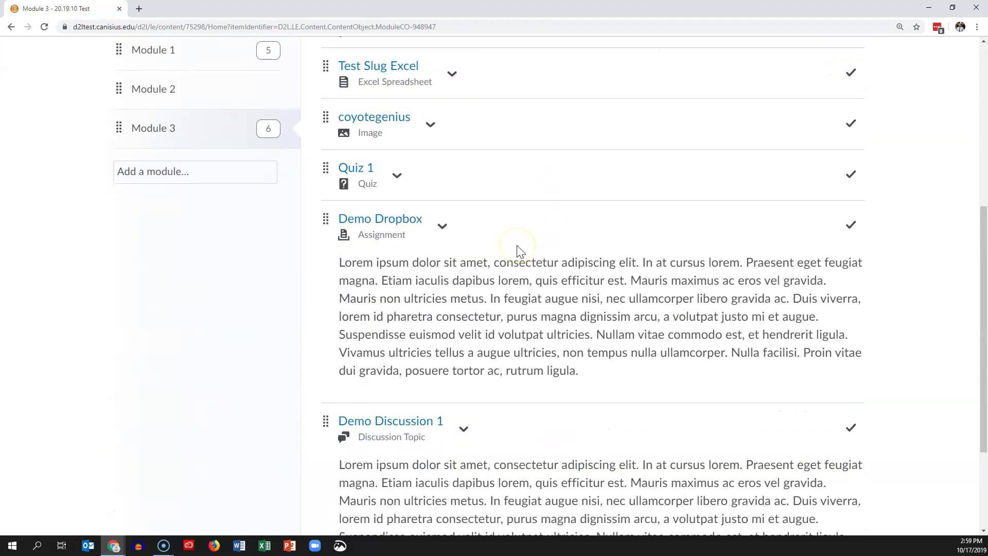
scroll(517, 251, "down", 1)
scroll(517, 252, "down", 1)
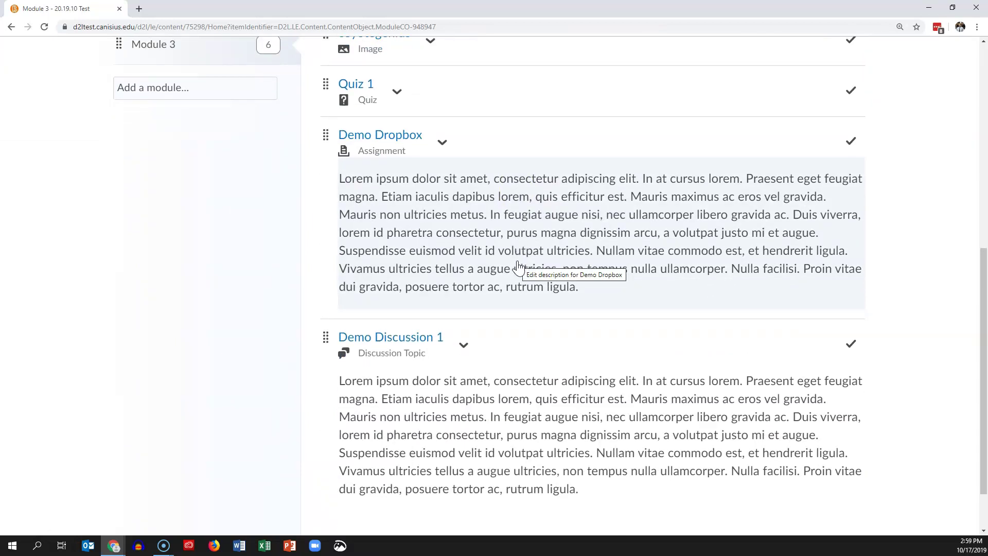
scroll(558, 398, "up", 5)
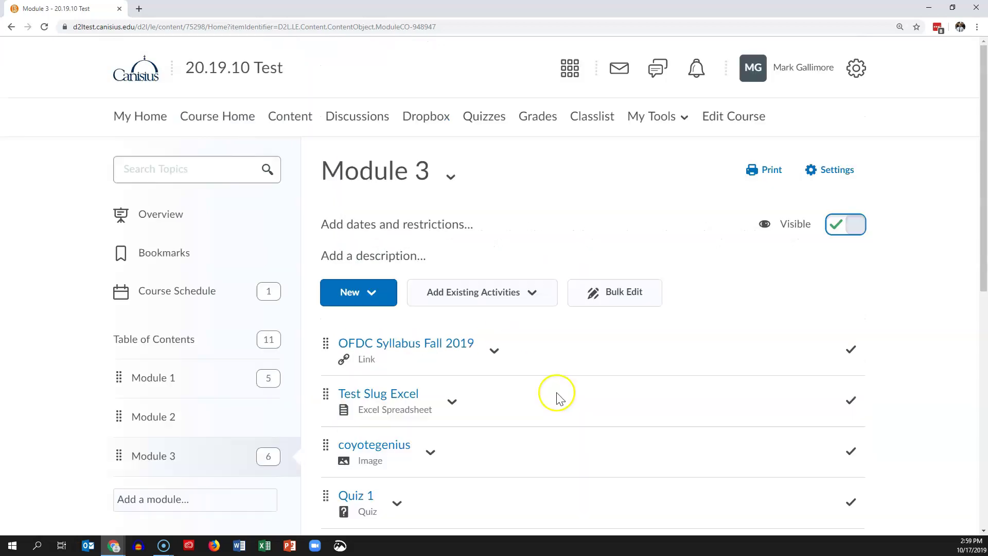
scroll(557, 394, "down", 5)
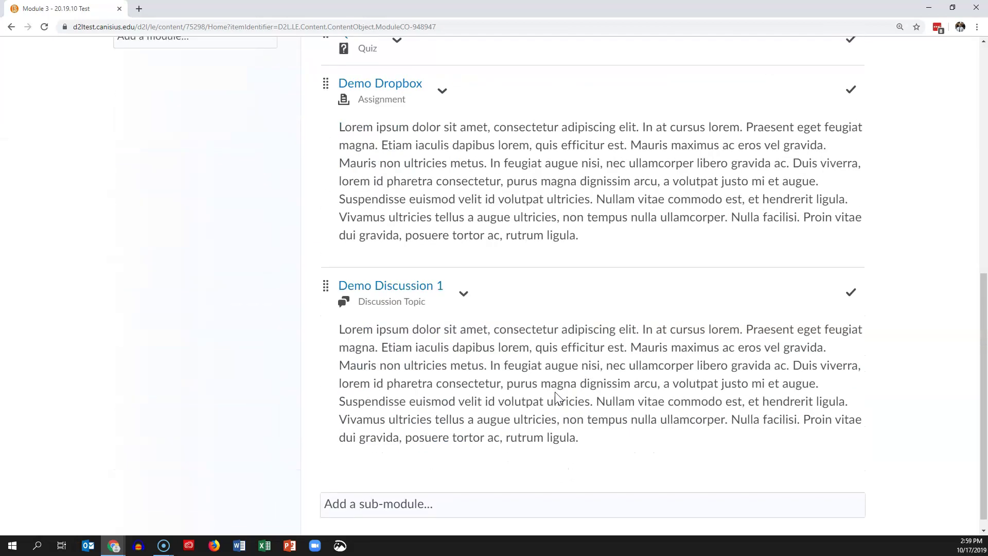
scroll(553, 396, "up", 8)
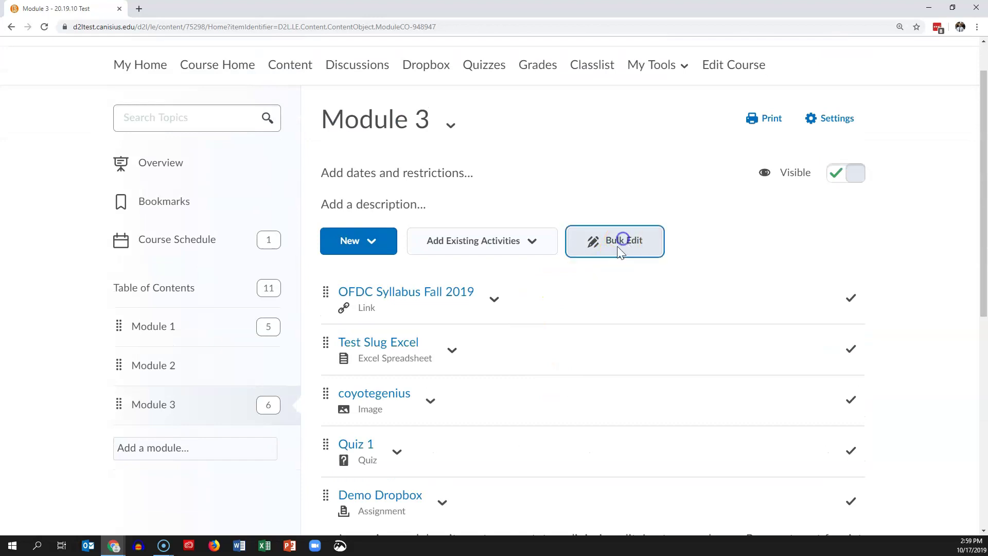
left_click(623, 238)
scroll(524, 378, "down", 10)
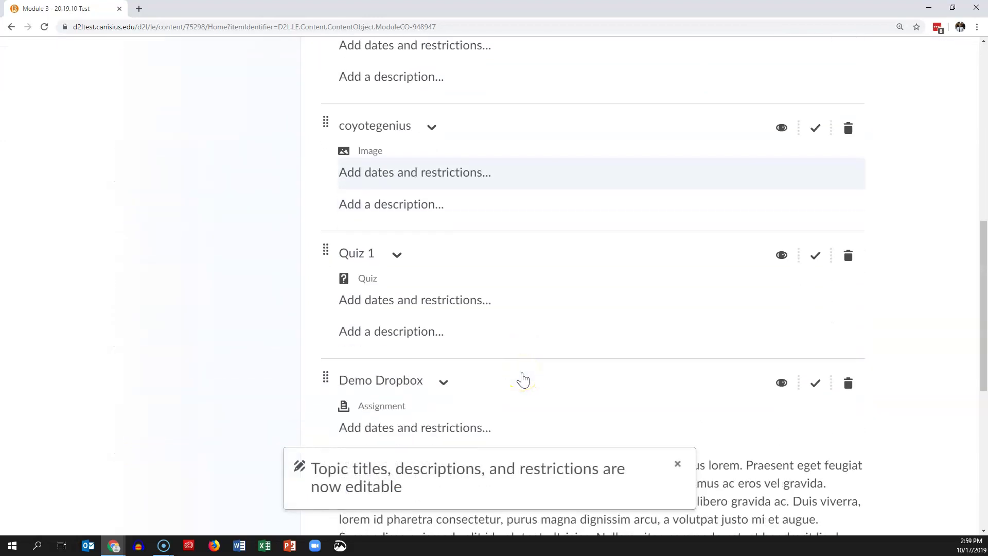
left_click(779, 332)
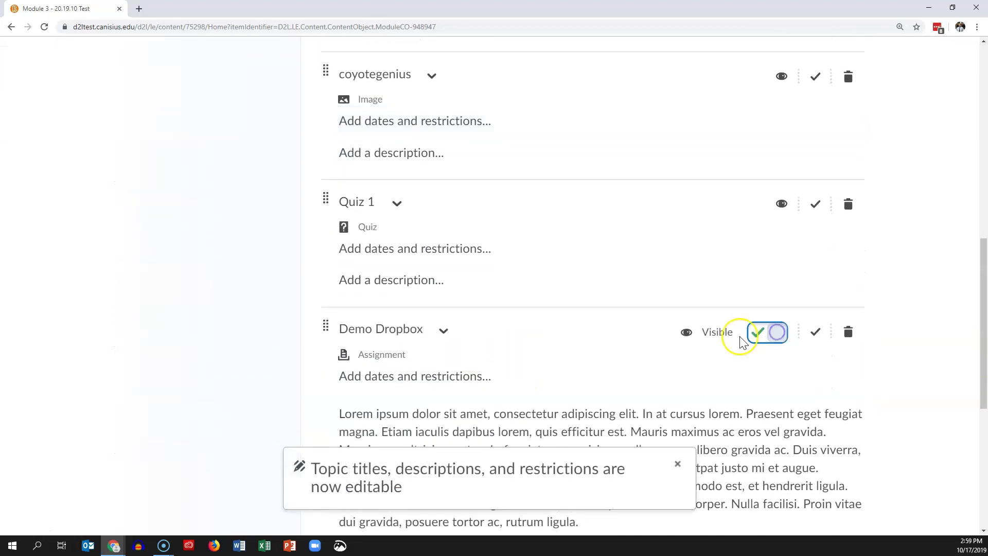
left_click(757, 335)
scroll(541, 396, "up", 6)
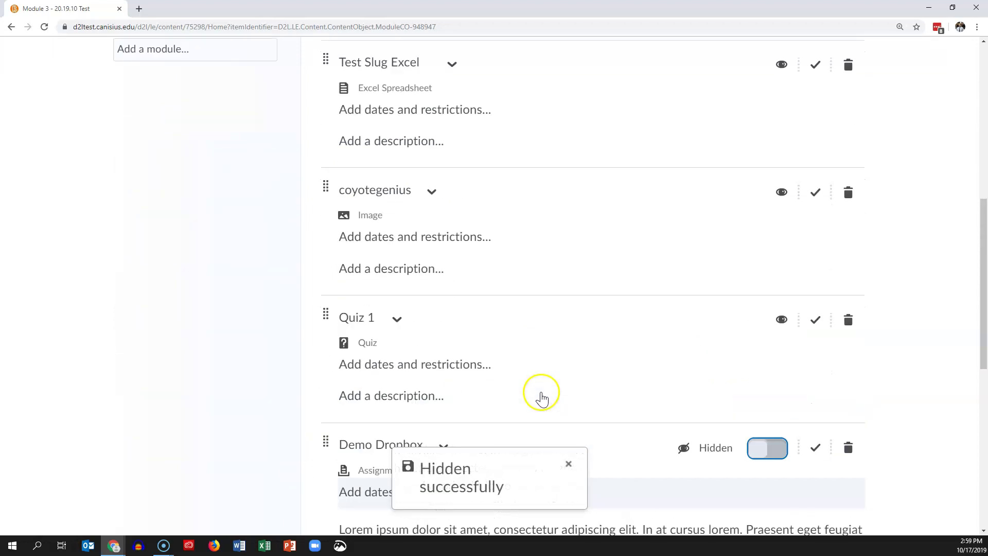
scroll(541, 396, "up", 5)
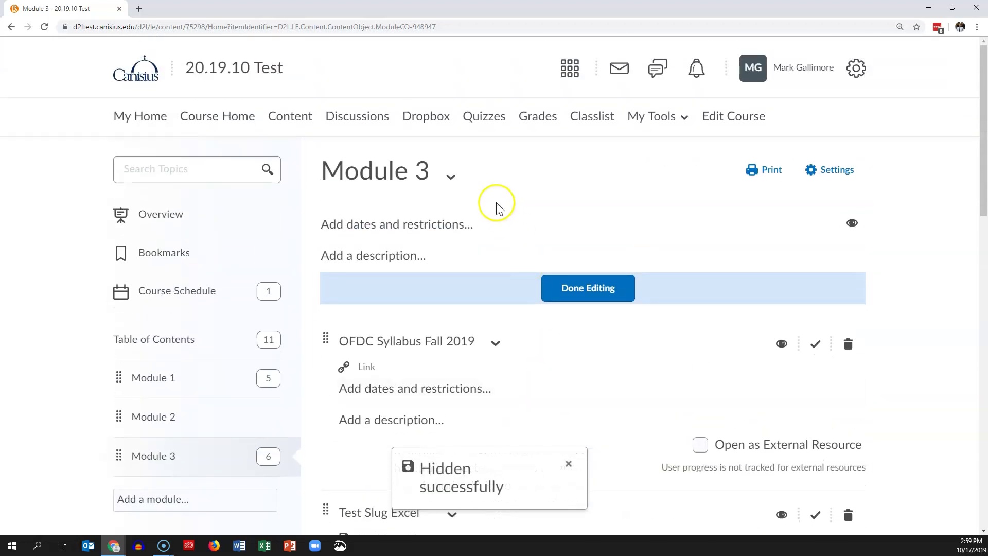
Finish bulk editing Module 3 and check the Dropbox folders in the student's view for the Demo Dropbox assignment
left_click(569, 288)
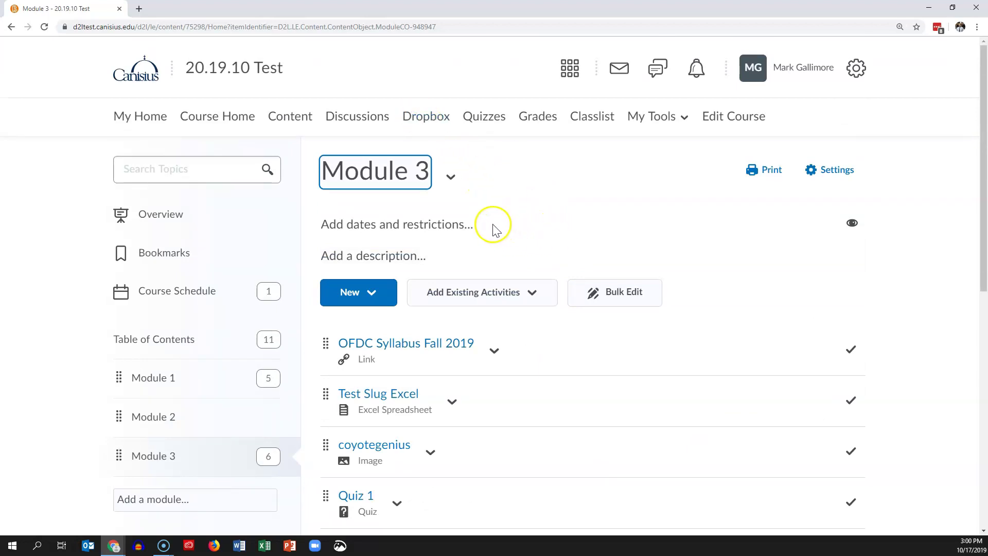
key("alt+Tab")
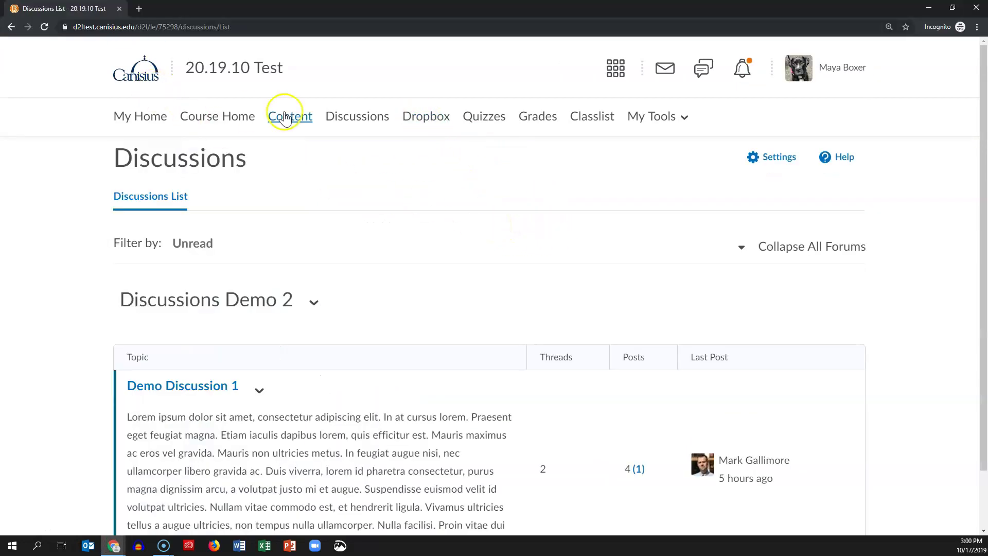
left_click(419, 122)
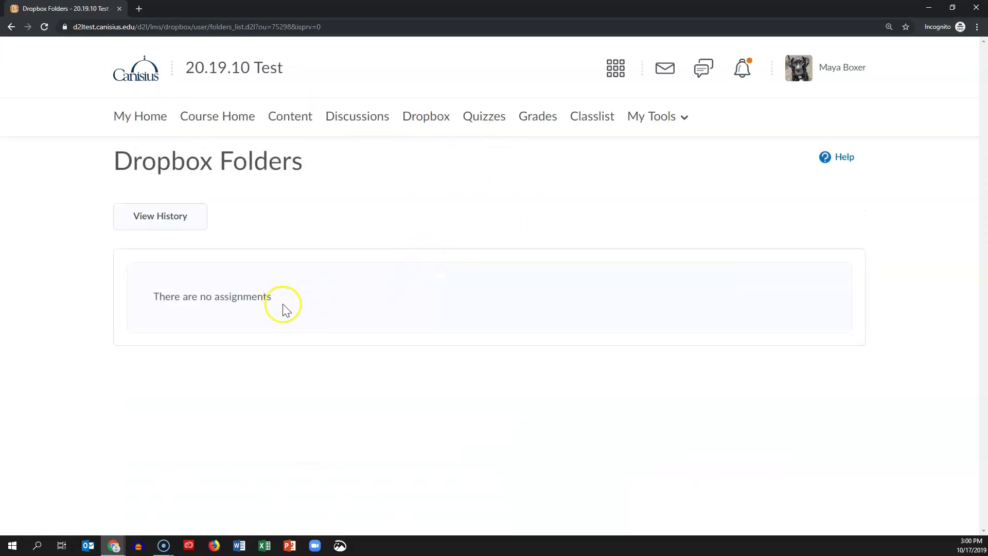
In the instructor's view, turn off Hide from Users in the Demo Dropbox folder's restrictions and save the folder
key("alt+Tab")
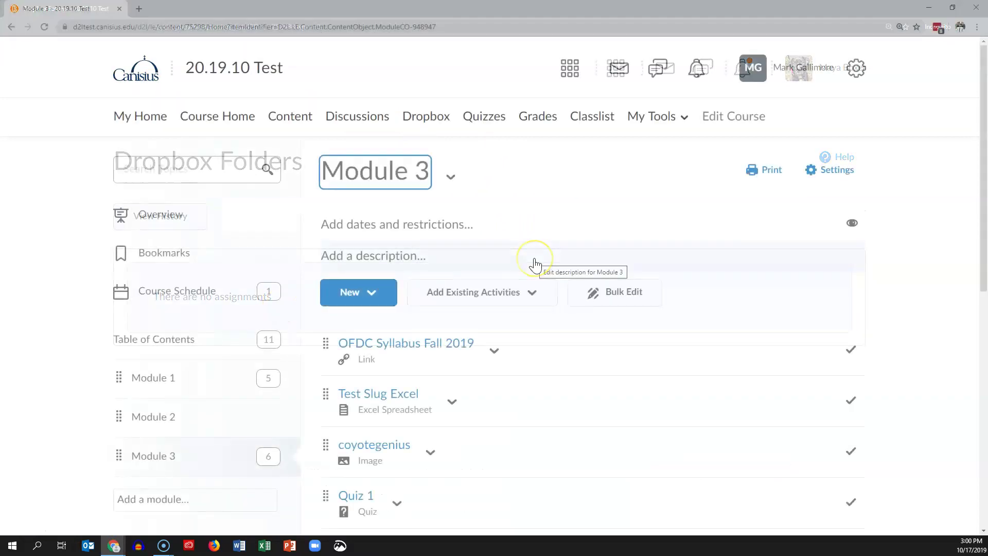
left_click(419, 115)
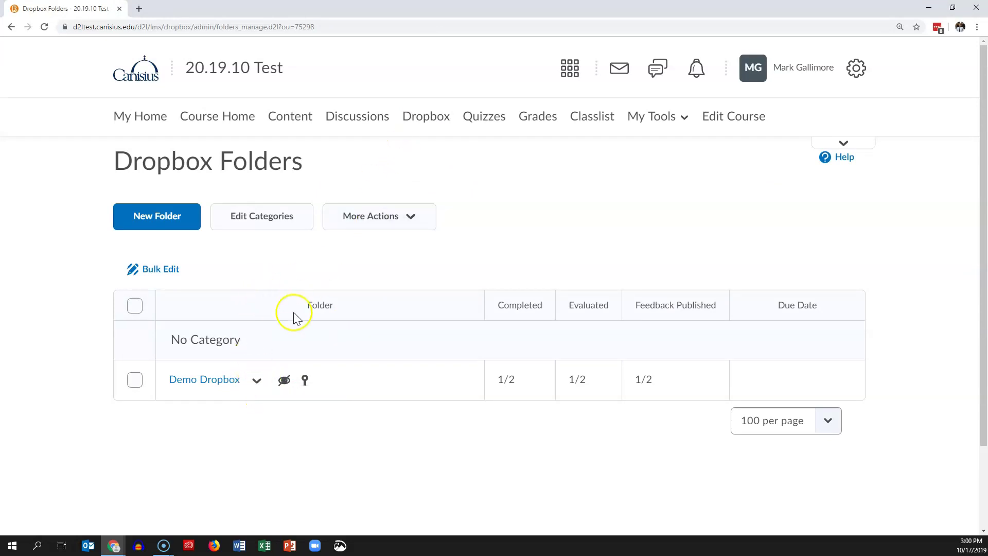
left_click(254, 383)
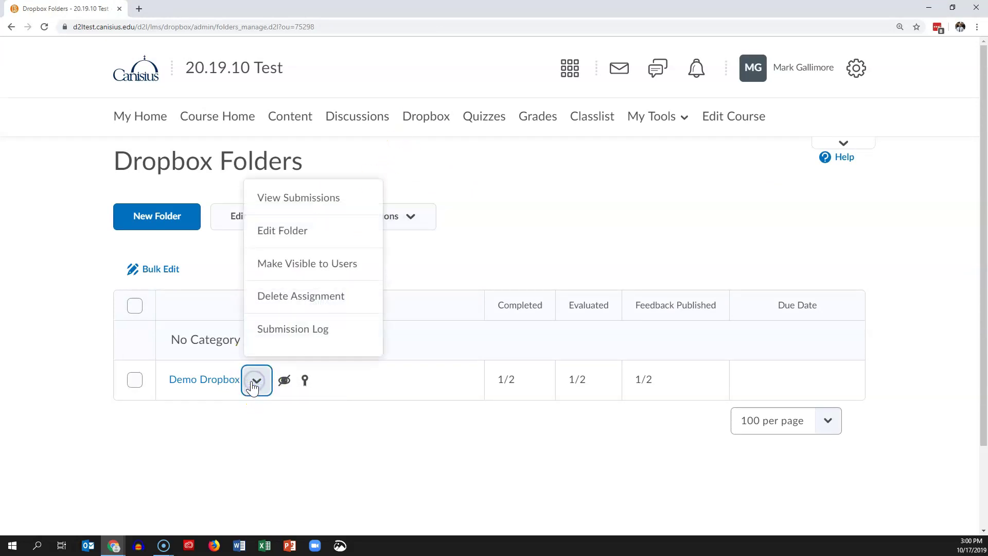
left_click(275, 231)
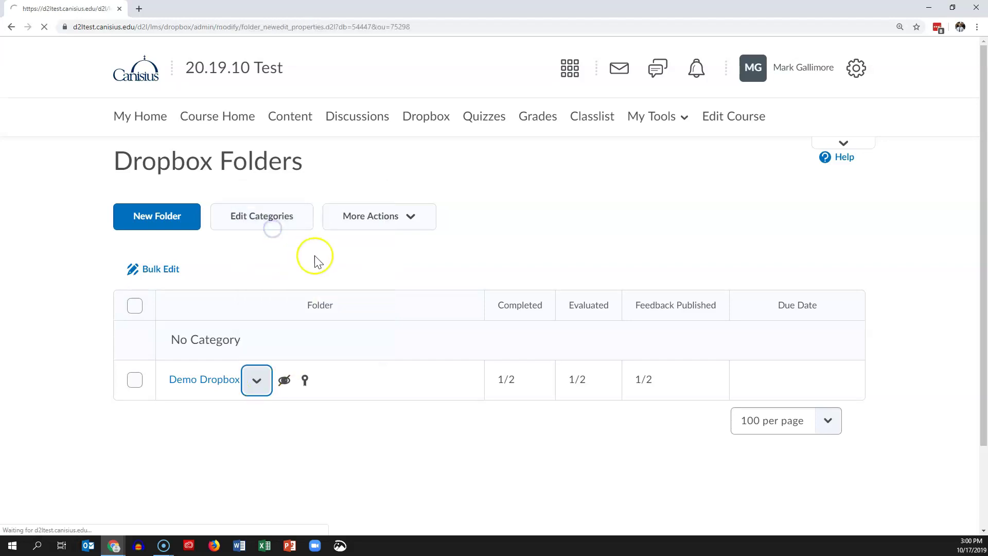
left_click(263, 239)
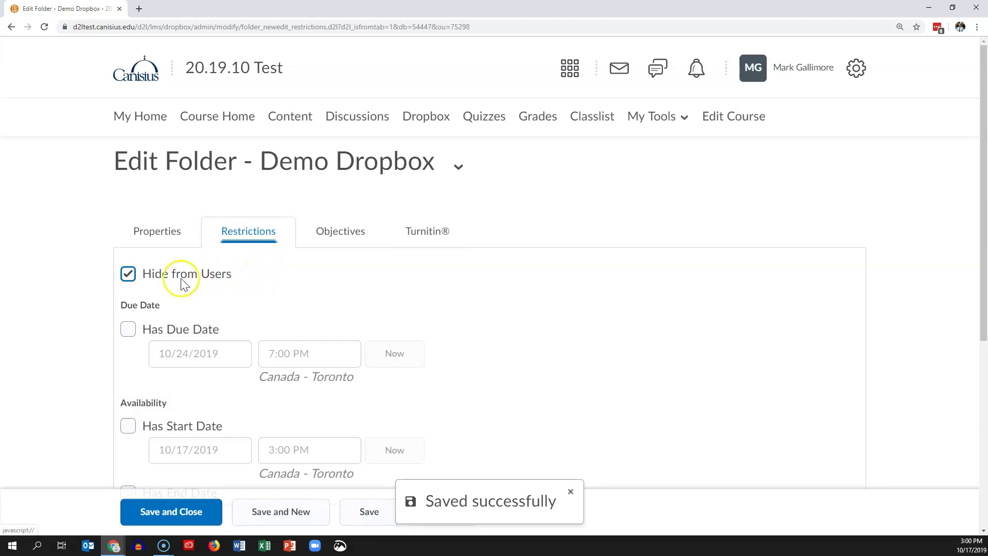
left_click(128, 274)
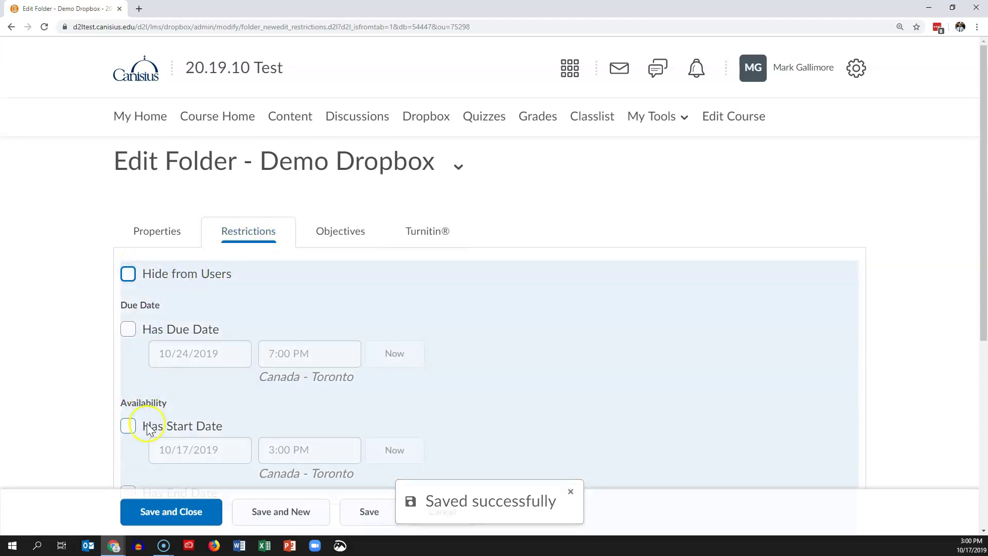
left_click(176, 511)
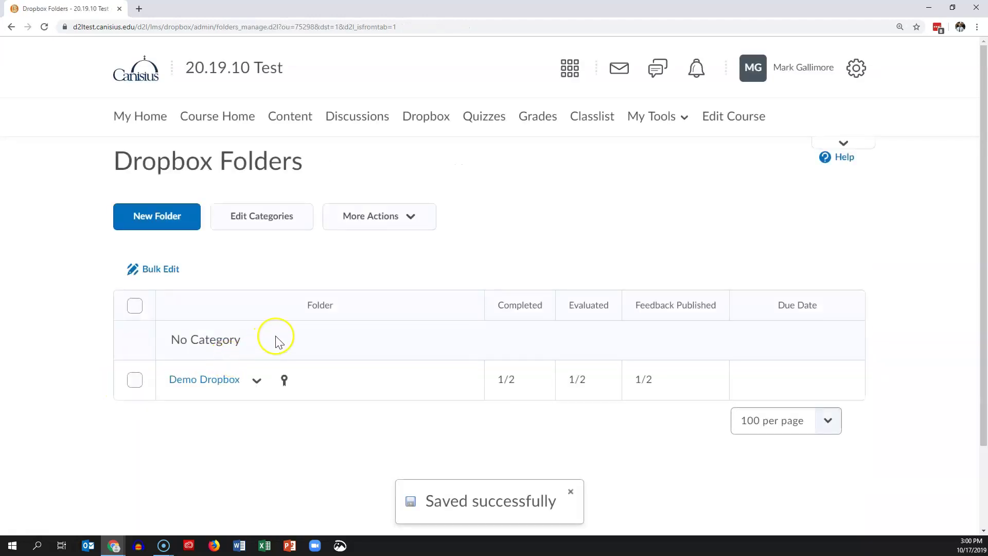
Review the visibility of Module 3 and its topics in the instructor's content, and open the course content in the student's view
left_click(293, 123)
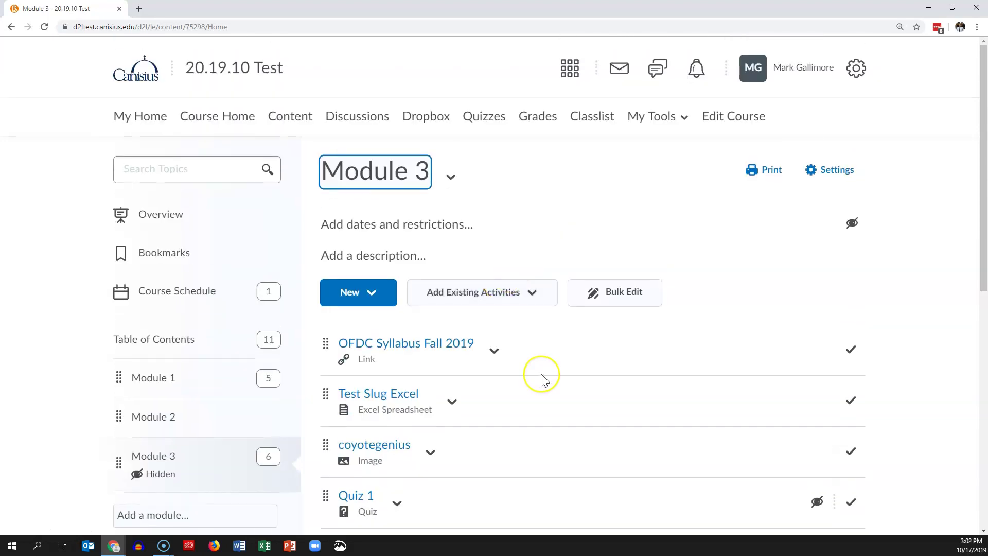
scroll(543, 380, "down", 1)
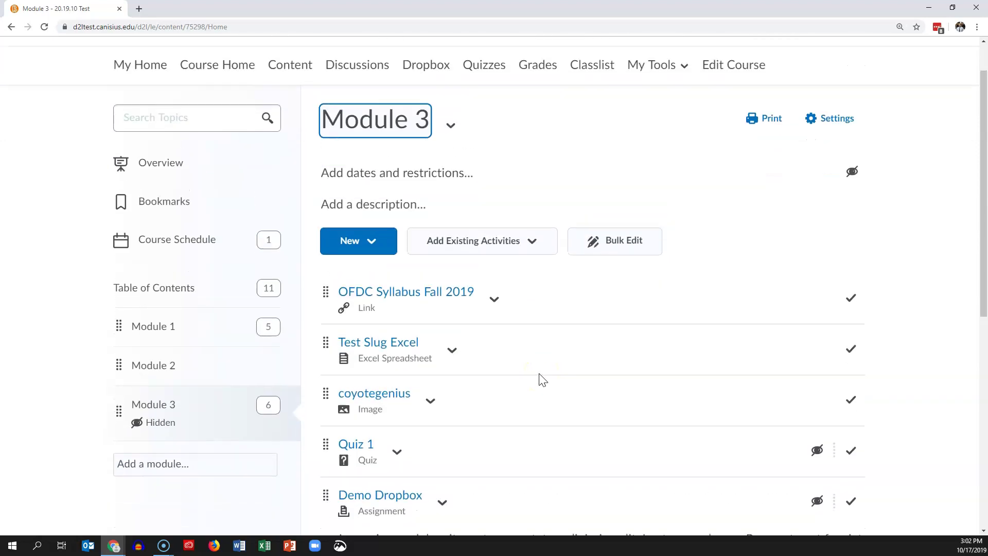
scroll(543, 379, "down", 2)
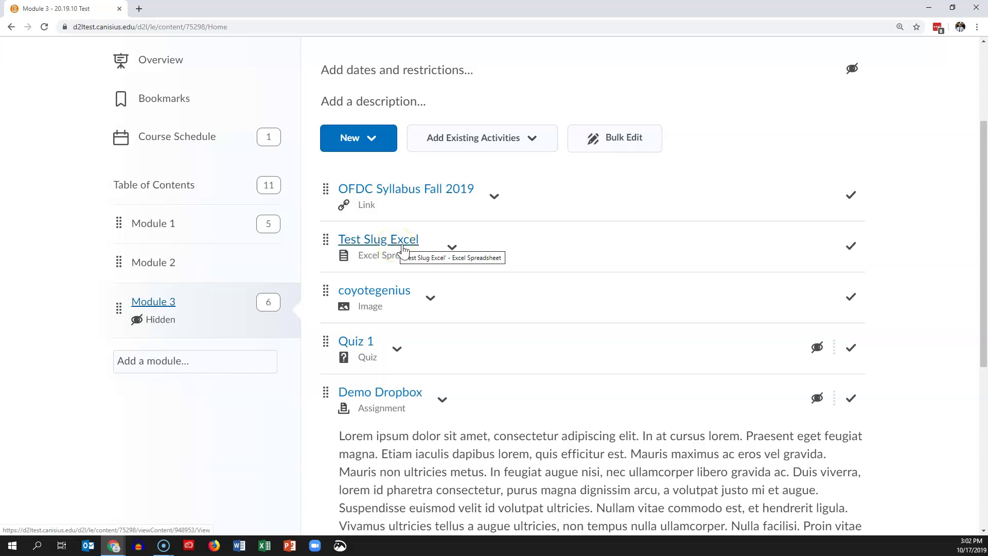
scroll(540, 287, "up", 2)
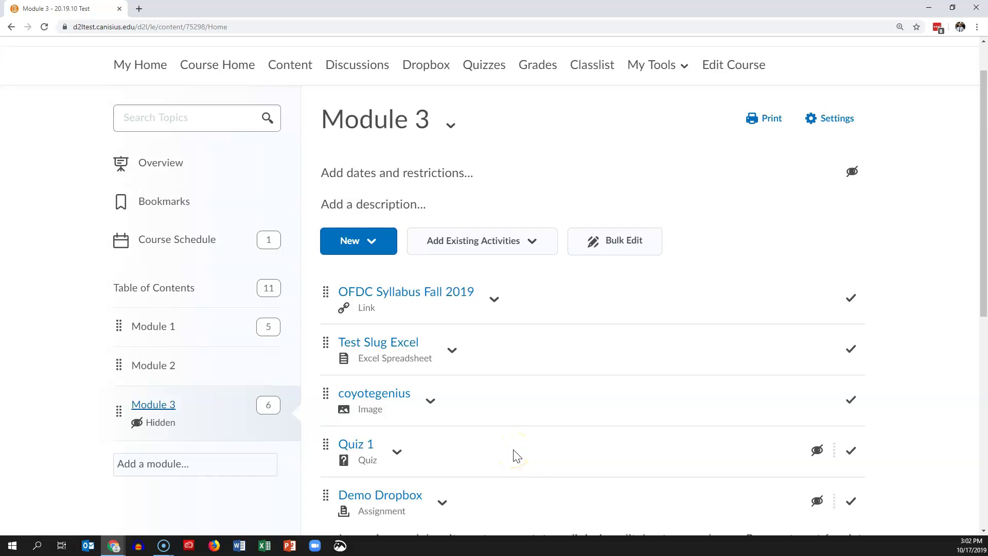
scroll(503, 464, "up", 1)
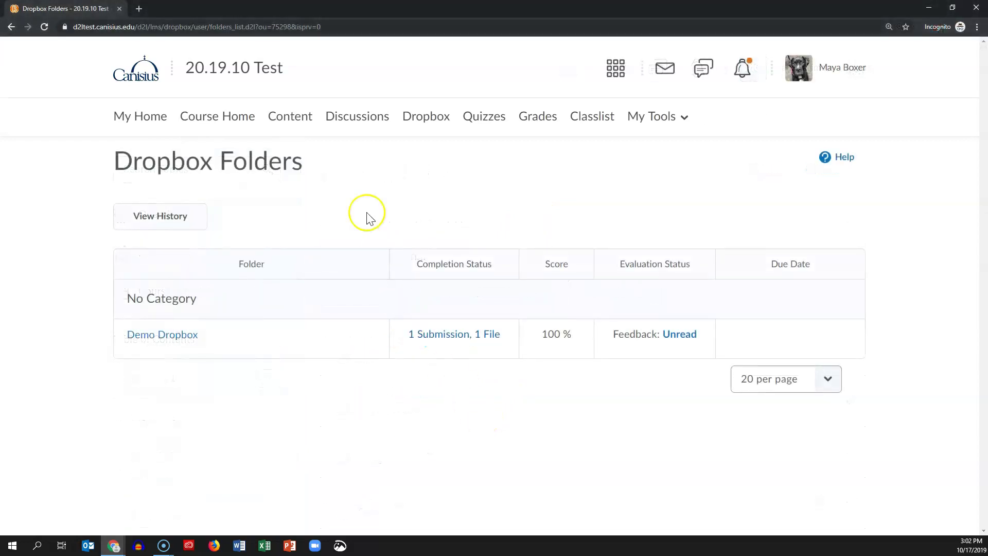
left_click(278, 116)
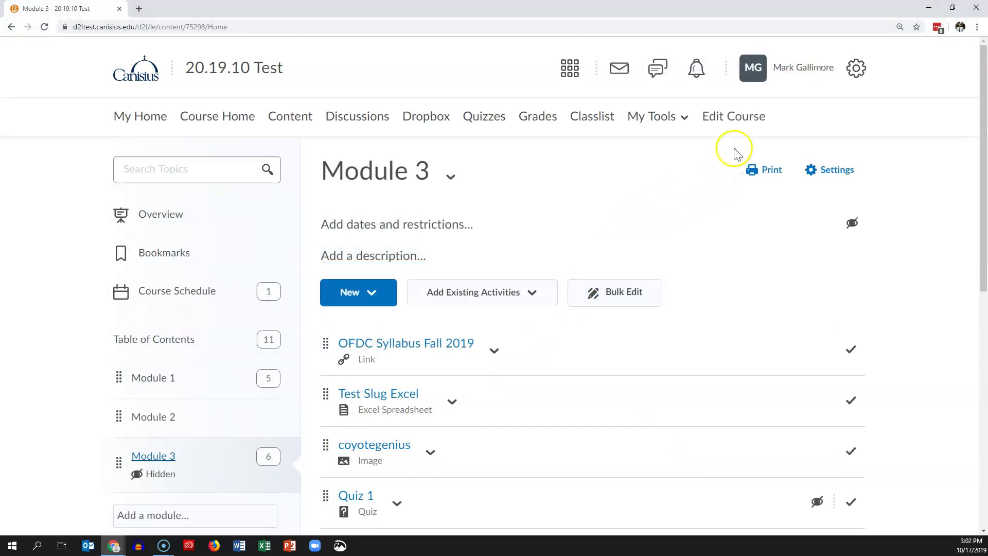
Open the Course Offering Information from the instructor's course administration and enable both a course start date and an end date
left_click(735, 118)
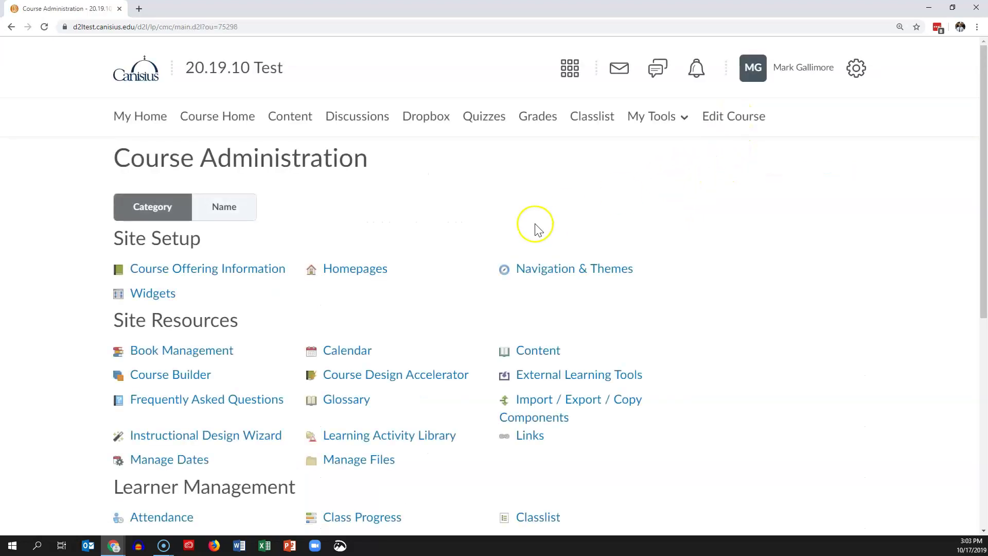
left_click(243, 276)
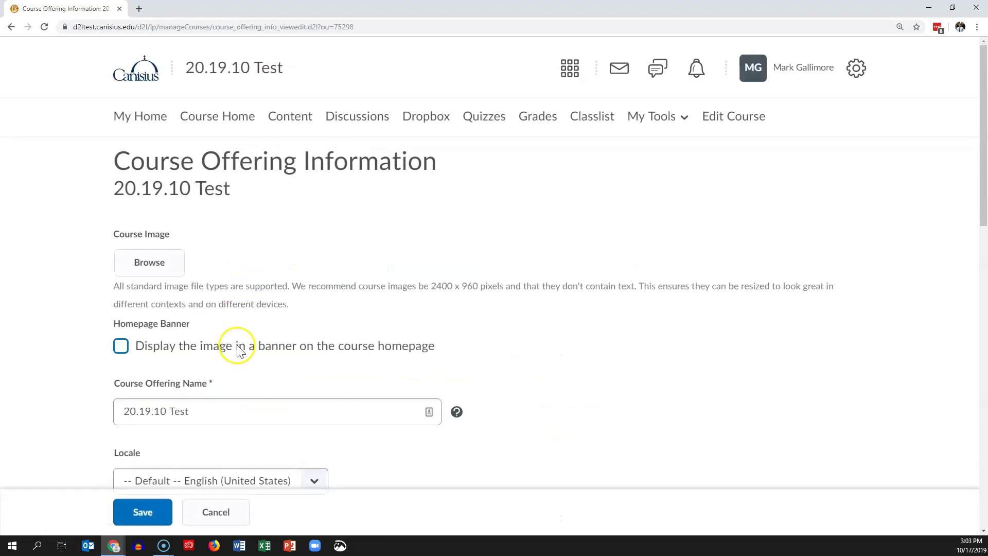
scroll(239, 347, "down", 2)
scroll(239, 350, "down", 2)
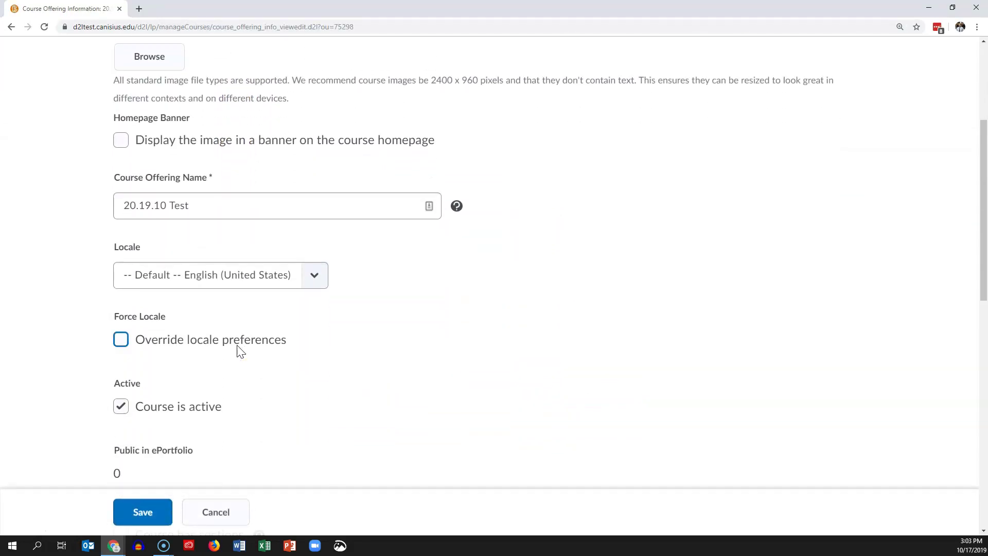
scroll(239, 349, "down", 9)
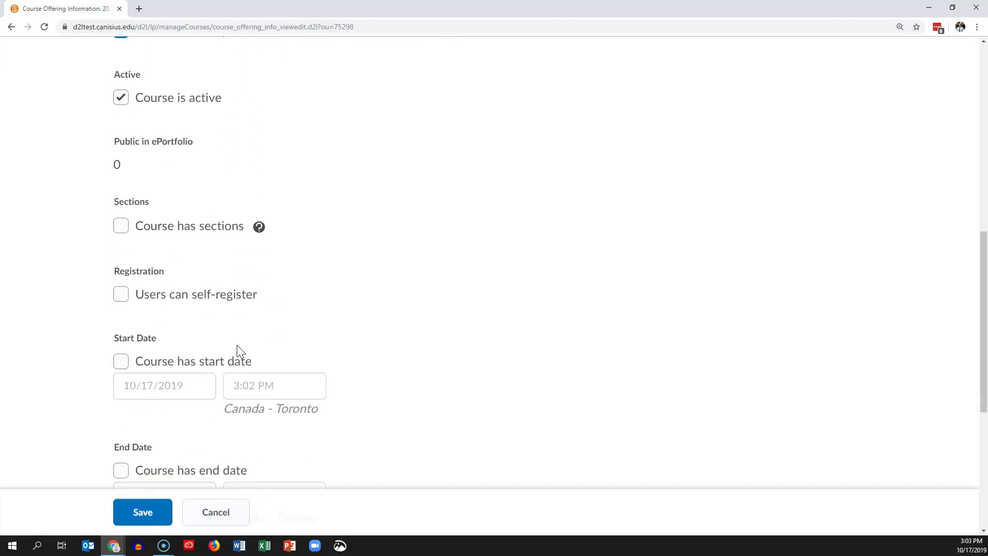
scroll(239, 350, "down", 1)
Set the course start date to 10/15/2019 and the course end date to 10/25/2019
left_click(192, 187)
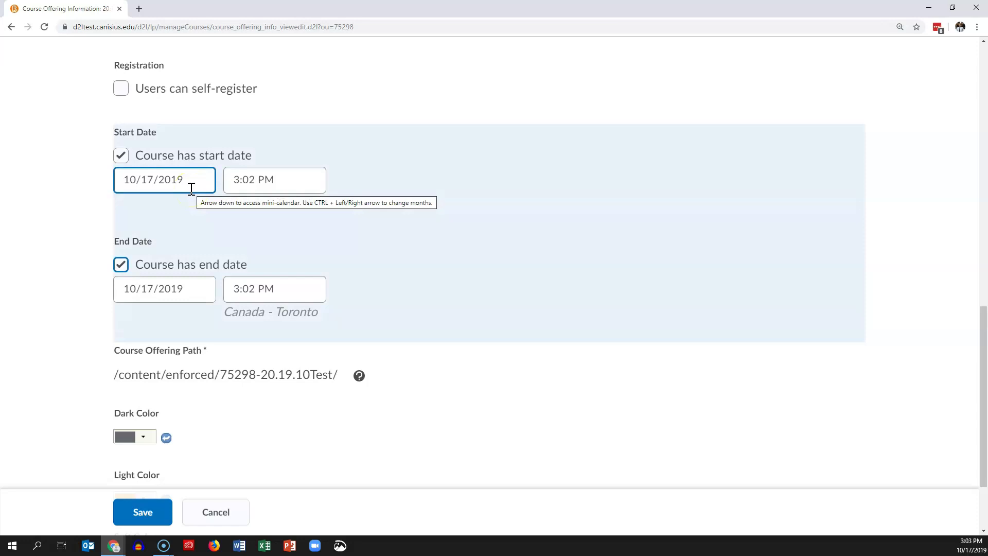
left_click(177, 182)
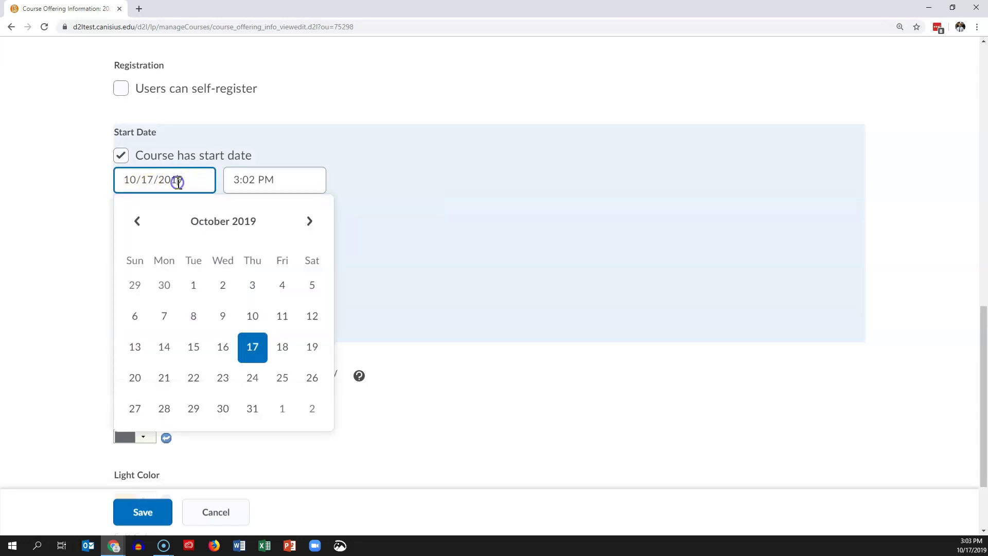
left_click(194, 349)
left_click(192, 291)
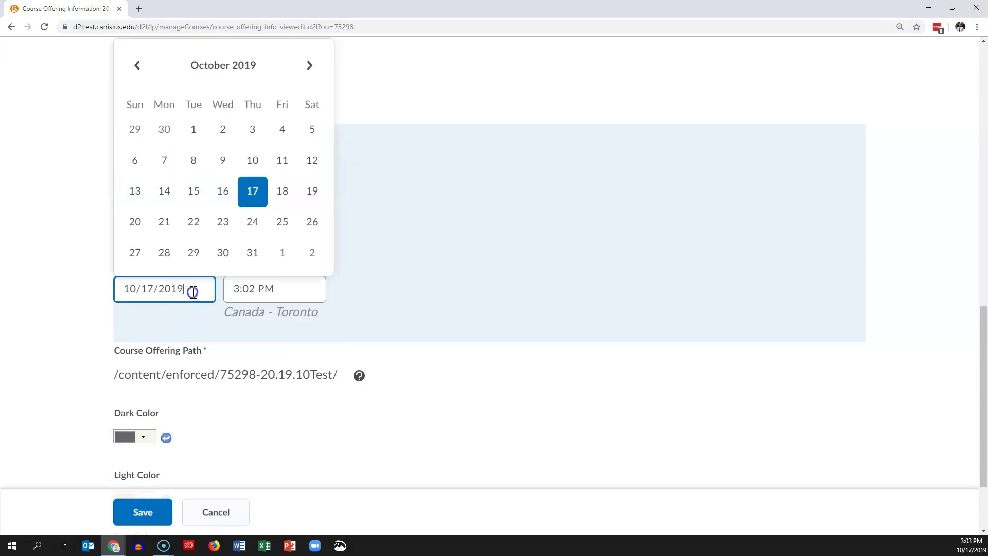
left_click(281, 221)
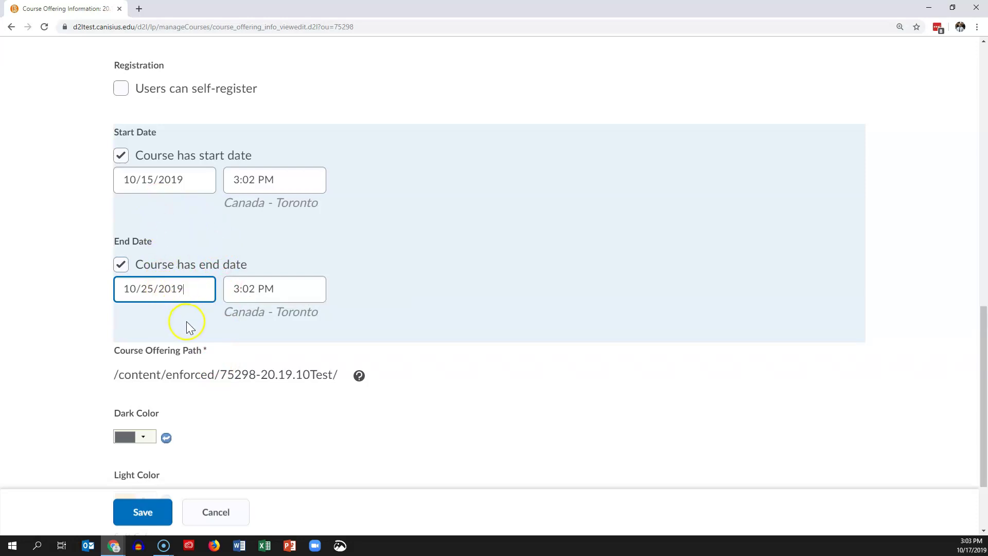
scroll(187, 322, "up", 6)
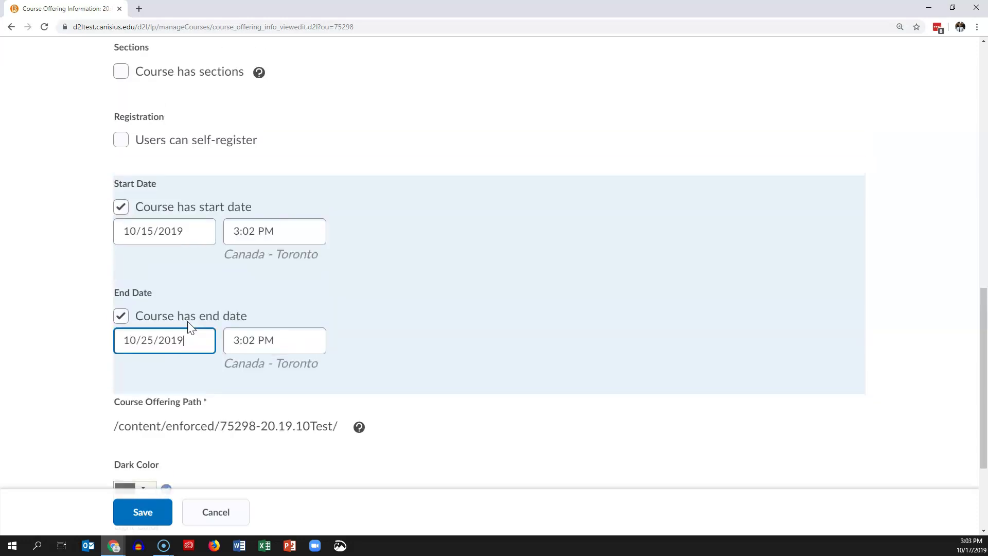
scroll(190, 327, "up", 8)
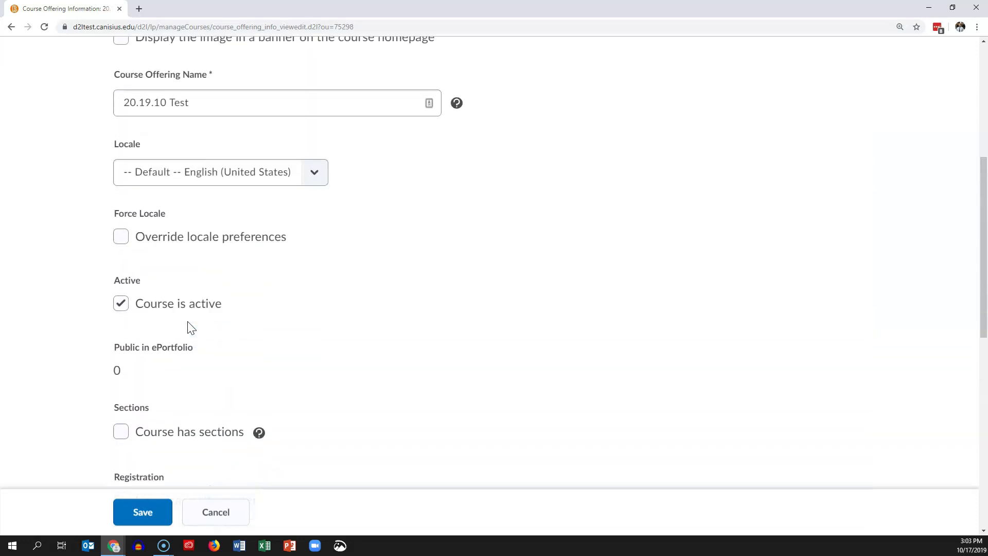